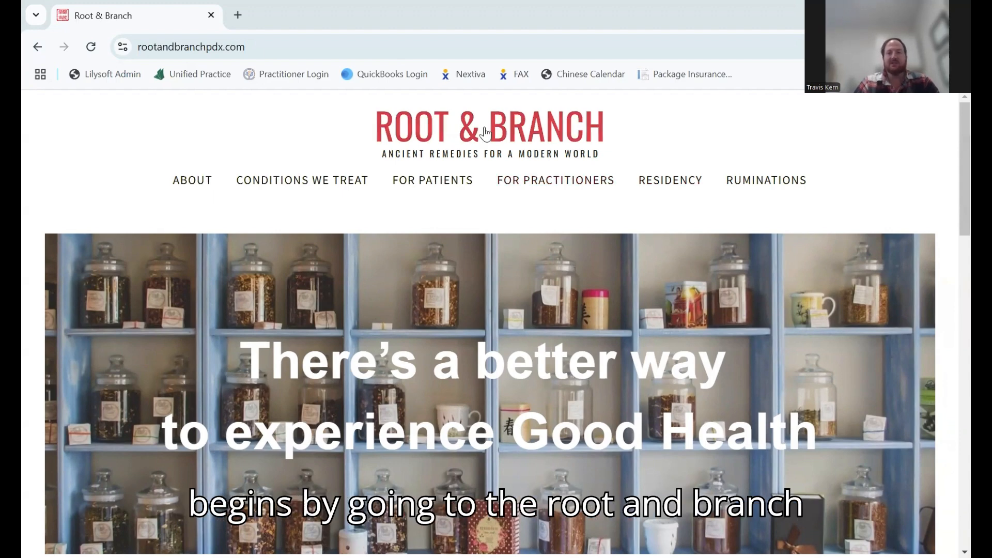
Open the Patient Medicinary Login page from the Root & Branch website's patient links
mouse_move(310, 165)
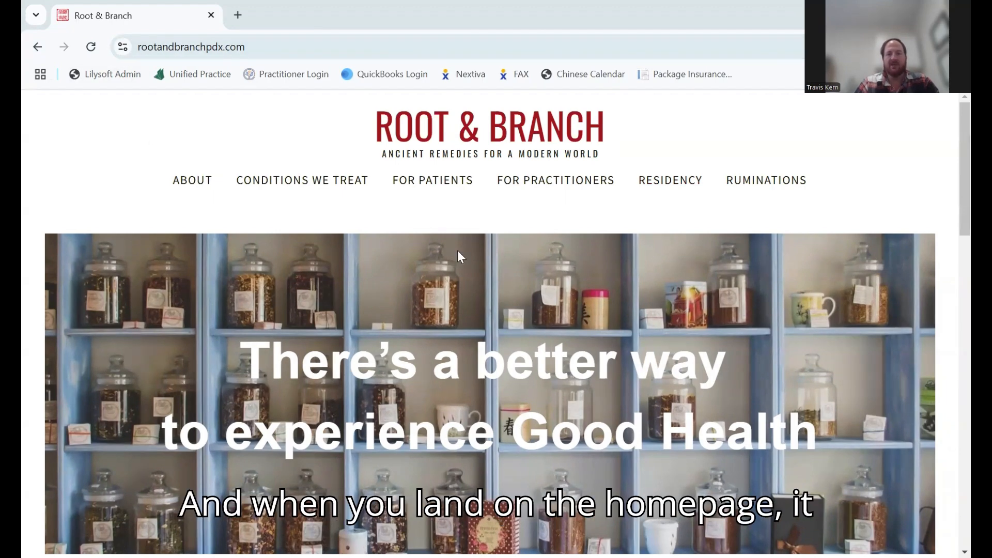
mouse_move(262, 215)
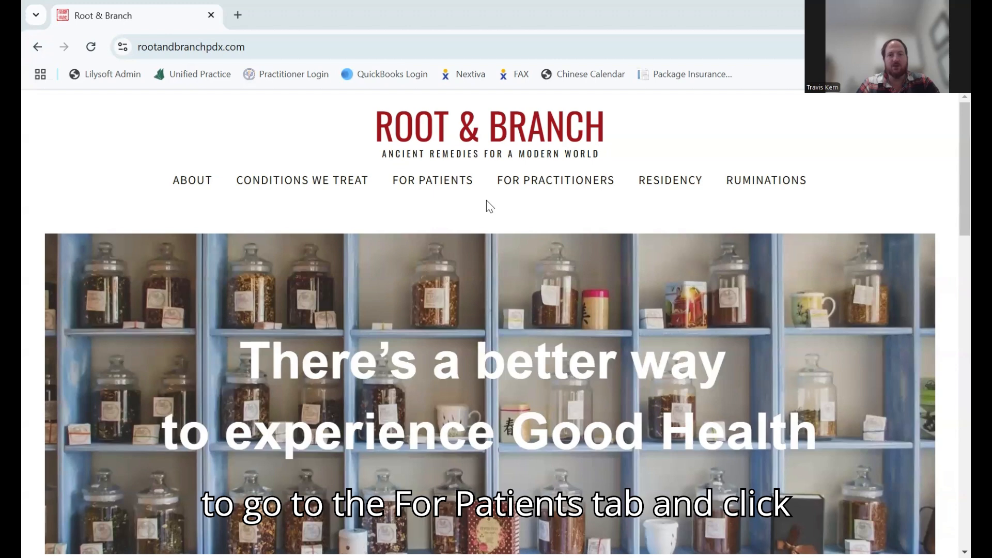
mouse_move(450, 193)
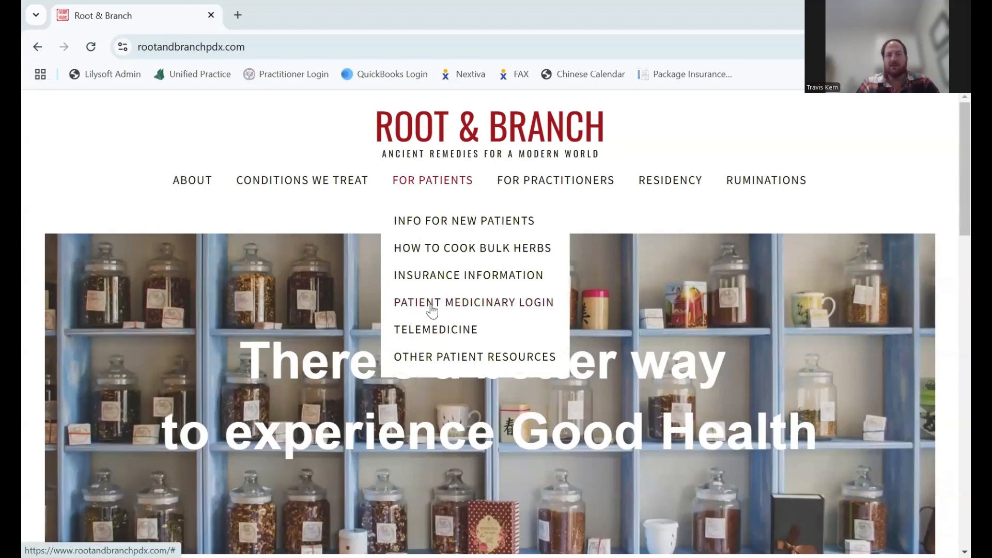
scroll(362, 216, "down", 1)
scroll(362, 214, "down", 5)
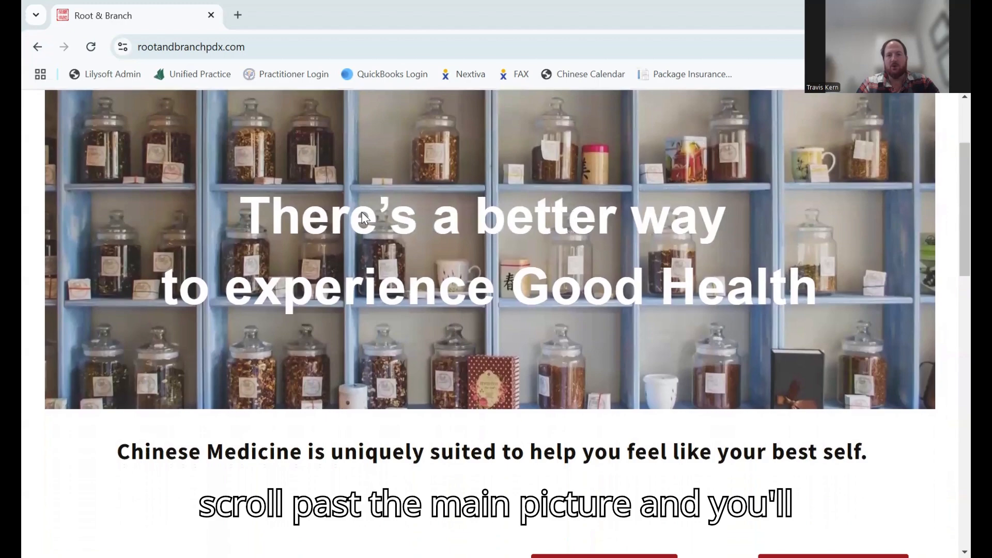
scroll(364, 217, "down", 1)
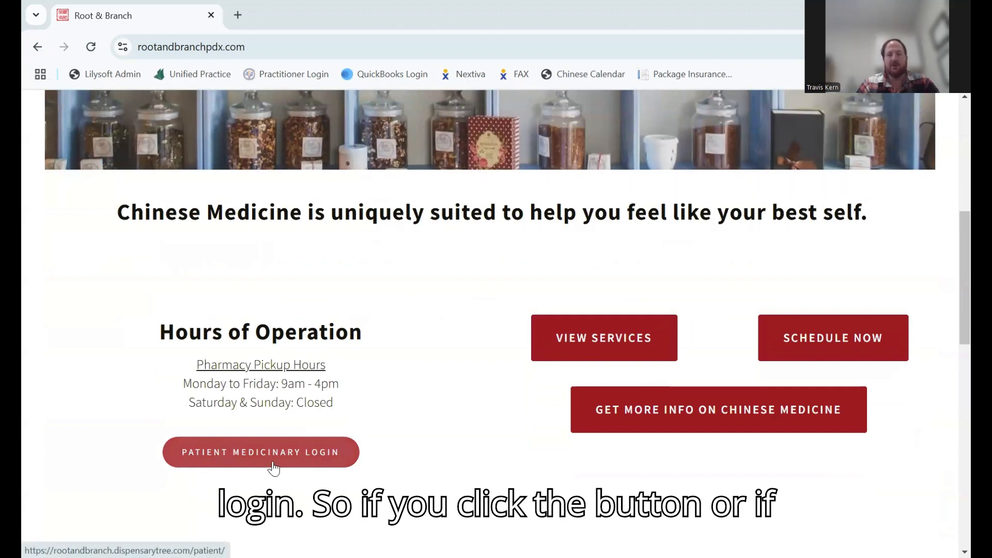
scroll(274, 467, "up", 9)
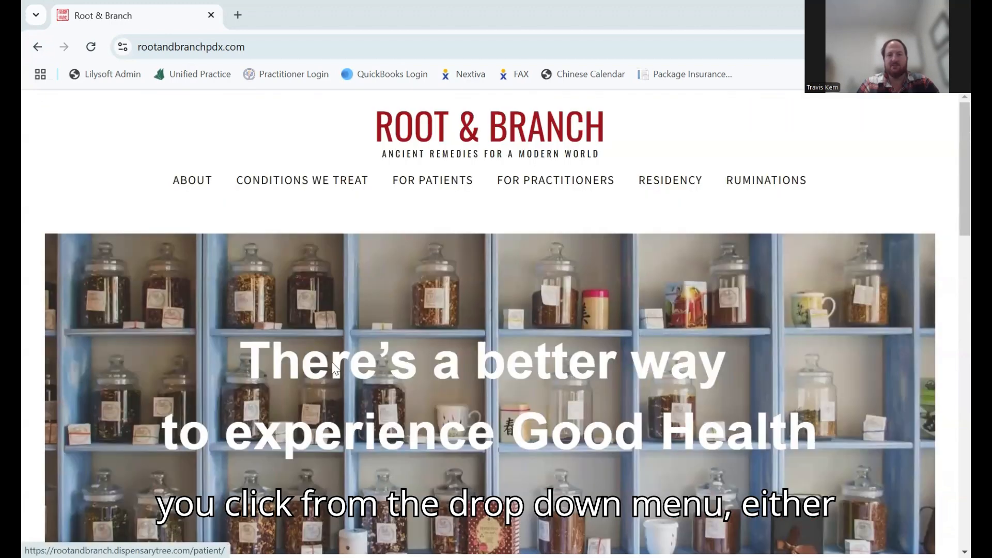
mouse_move(422, 201)
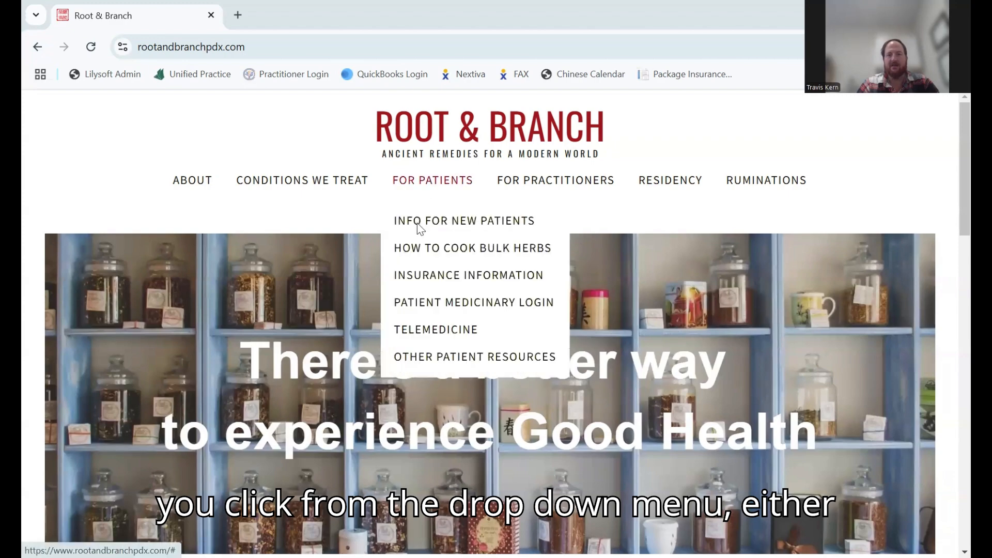
left_click(420, 304)
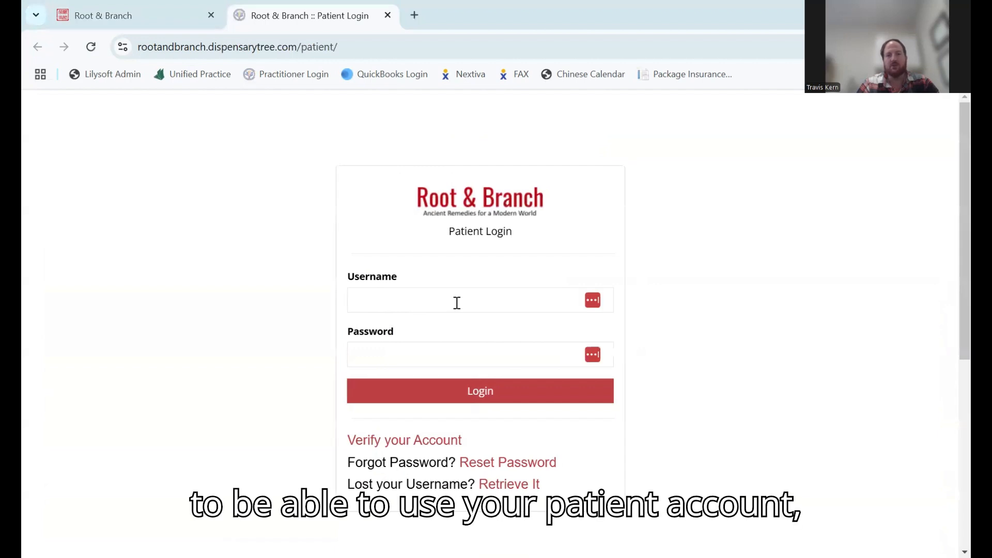
Log in to the patient portal with the patient's username and account password, declining to save the credentials in LastPass
left_click(490, 291)
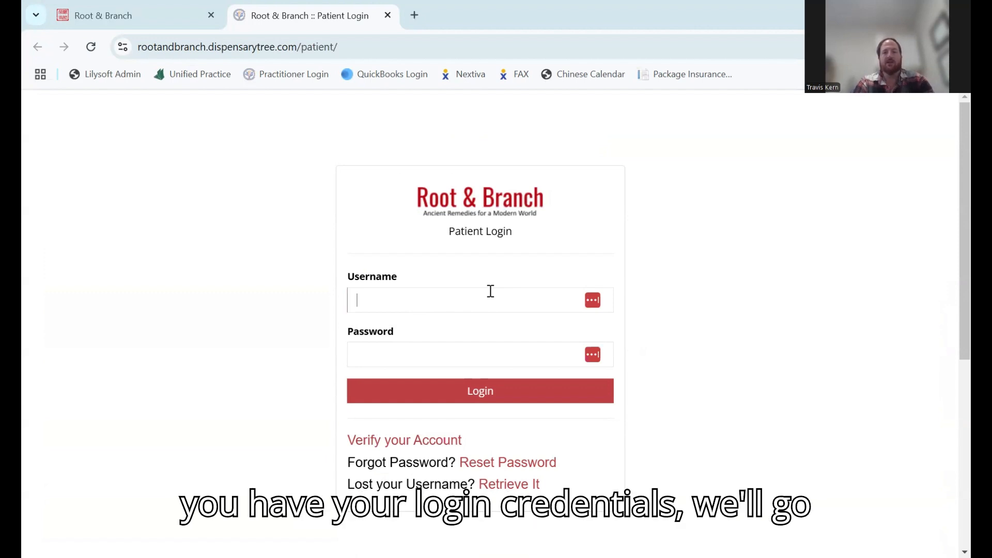
type("bigbird")
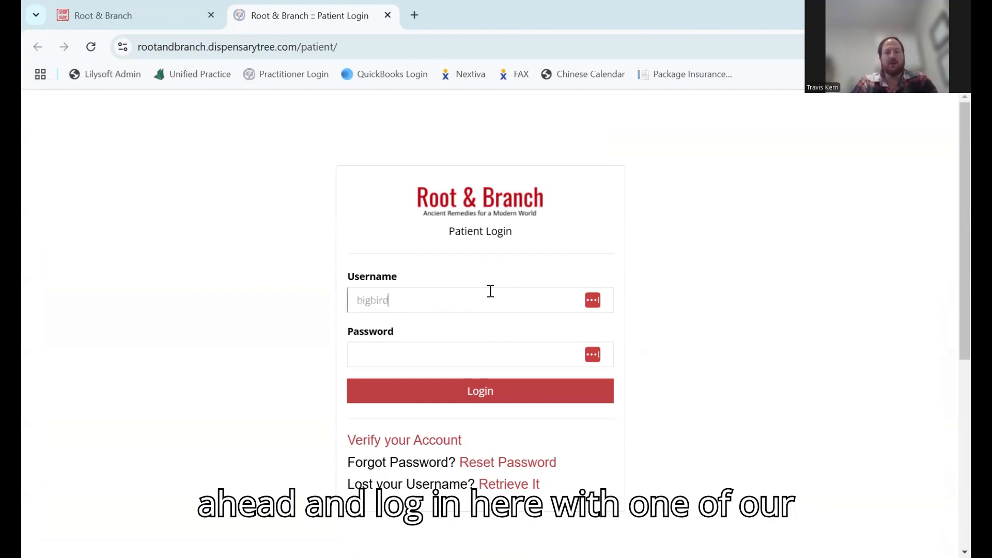
key("Tab")
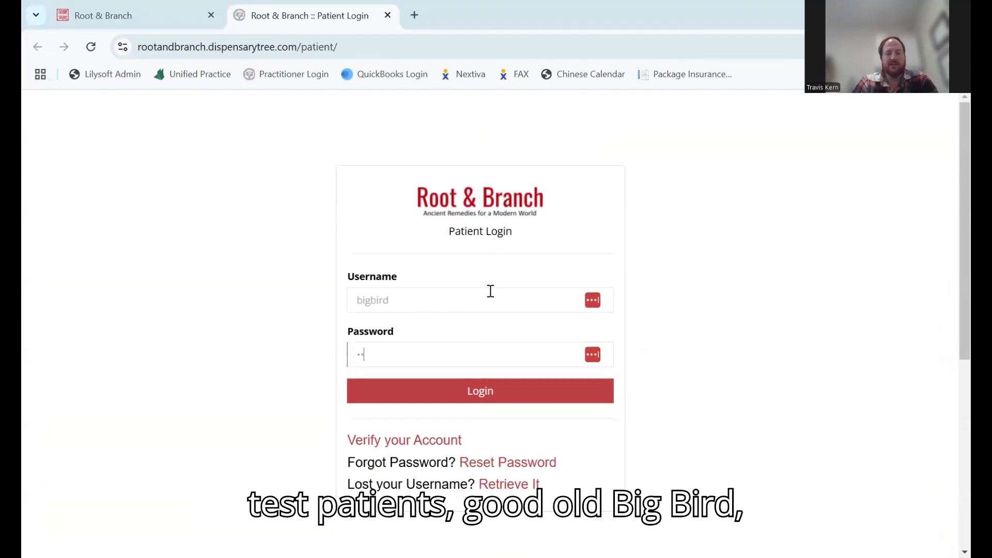
type("*********")
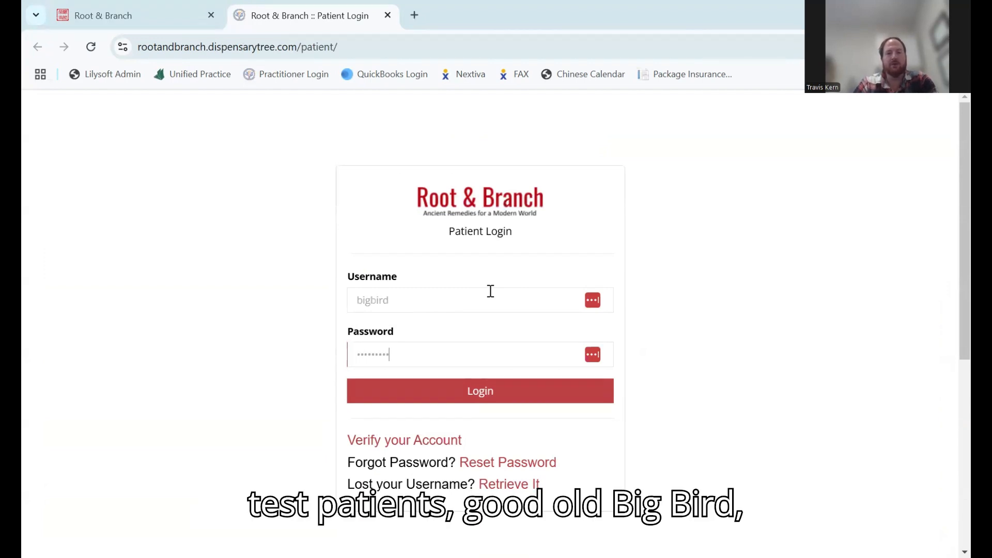
left_click(474, 400)
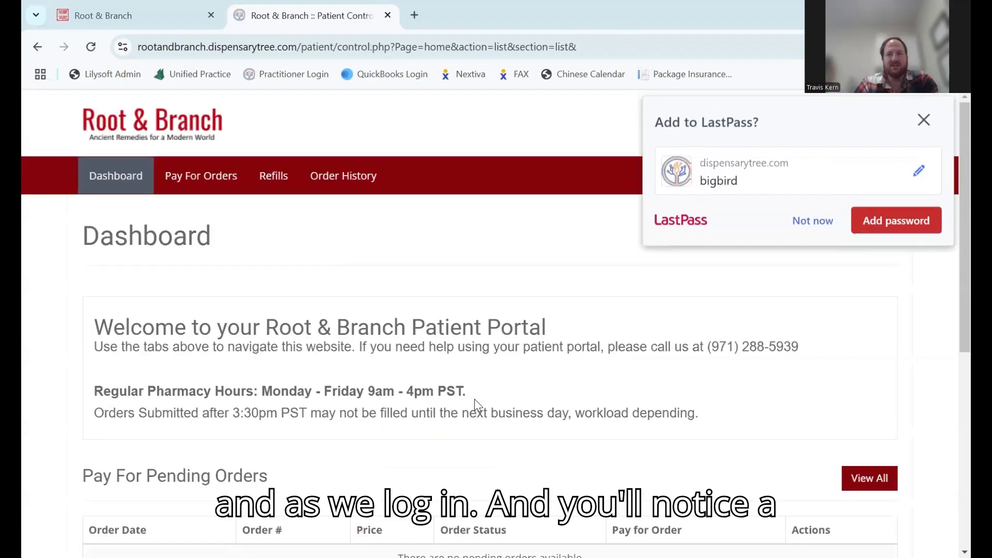
left_click(802, 231)
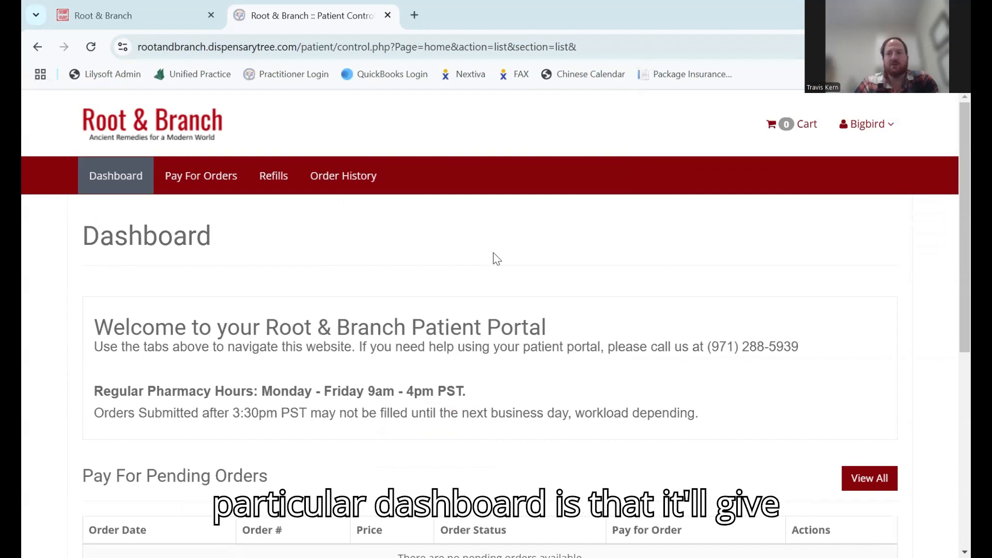
Review the pending orders and available refills listed on the patient dashboard
scroll(306, 315, "down", 2)
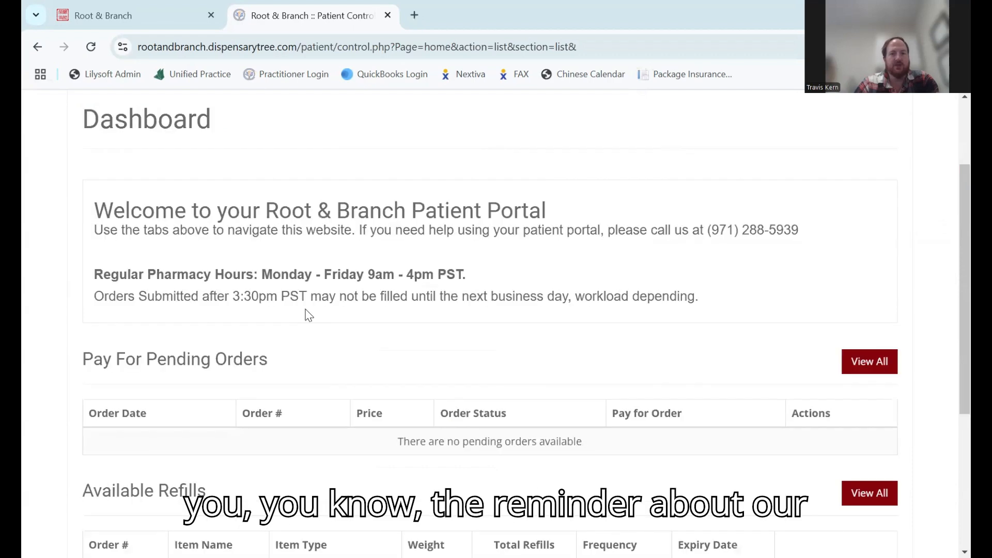
scroll(410, 228, "down", 2)
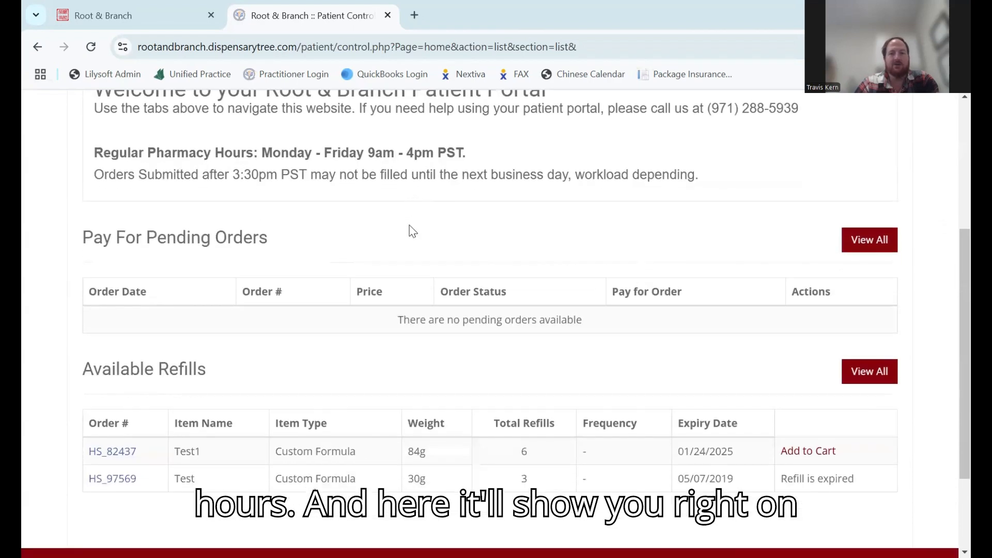
scroll(411, 229, "down", 2)
scroll(412, 231, "up", 1)
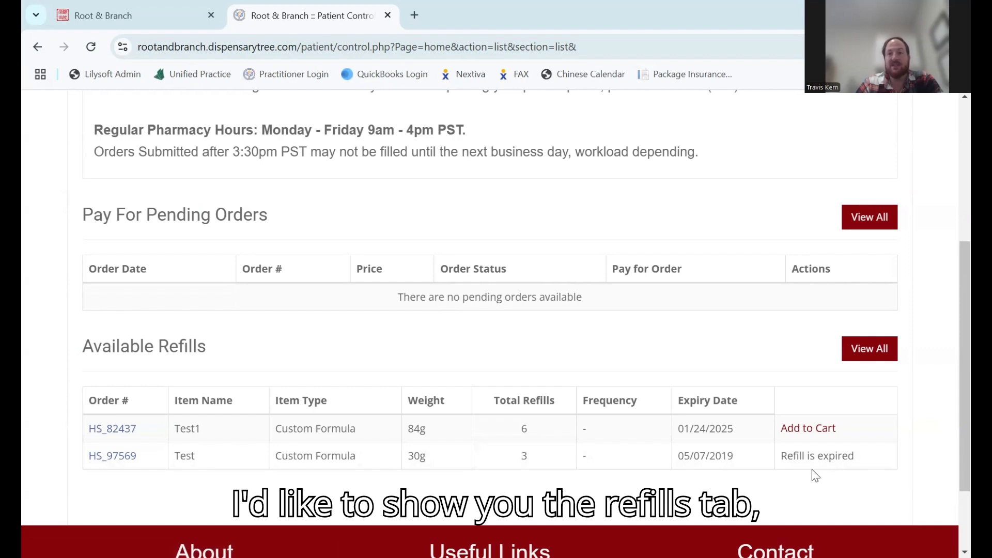
scroll(812, 469, "down", 2)
scroll(812, 470, "up", 7)
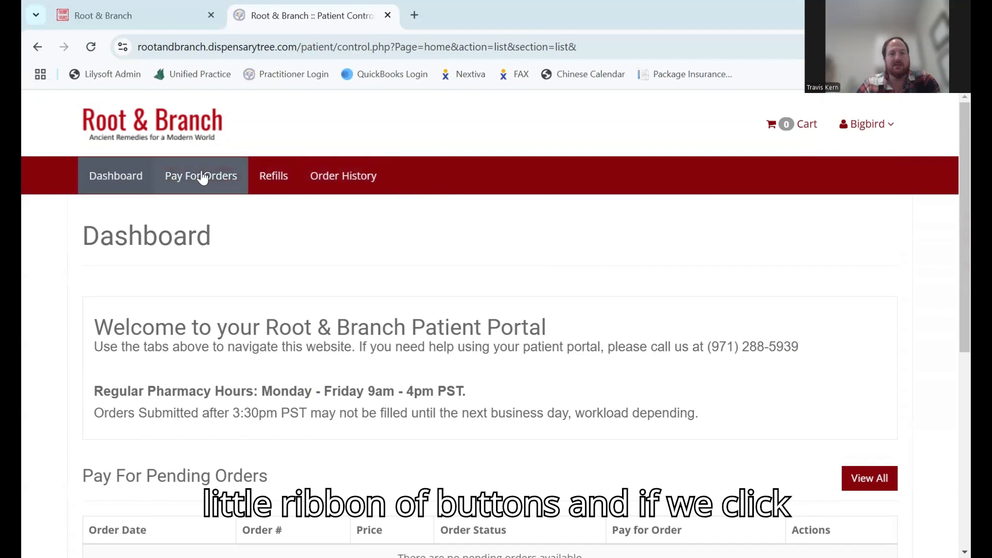
From the Refills page, add the Test1 custom formula to the cart twice
left_click(278, 179)
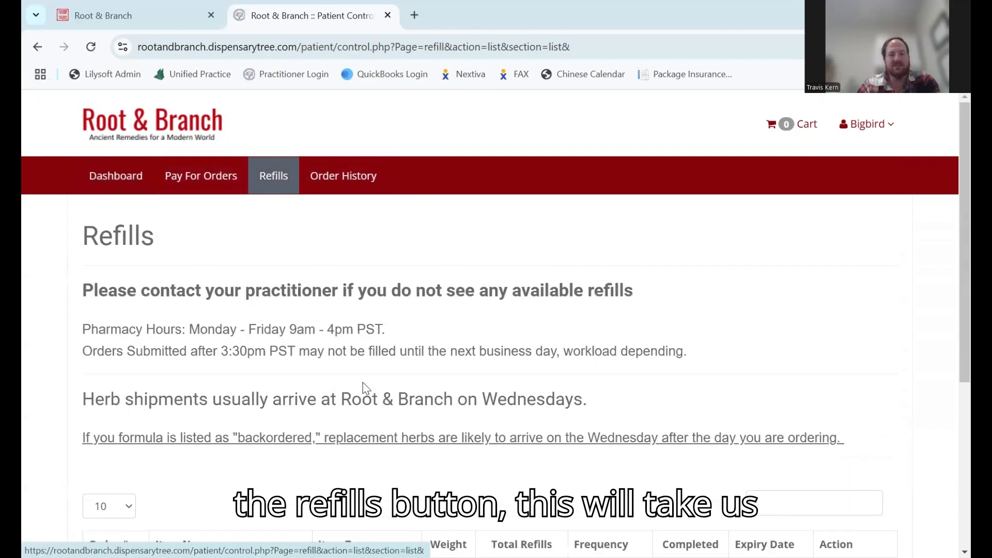
scroll(365, 388, "down", 1)
scroll(366, 389, "down", 3)
scroll(364, 387, "down", 1)
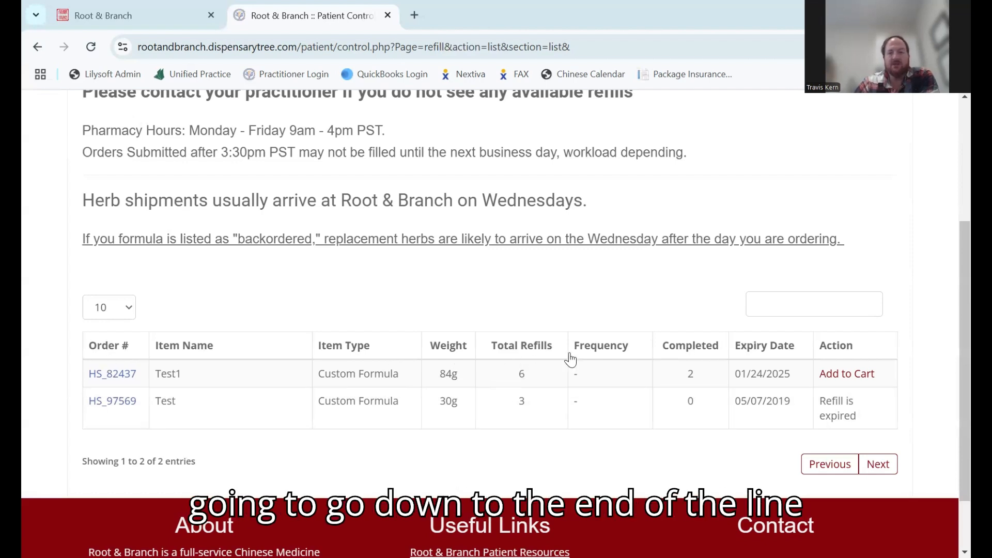
left_click(846, 376)
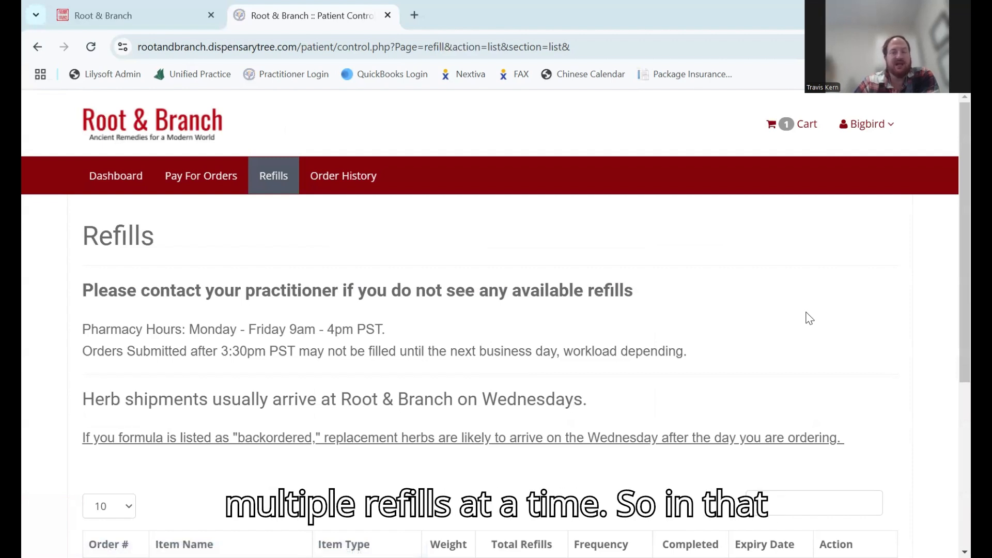
scroll(809, 318, "down", 5)
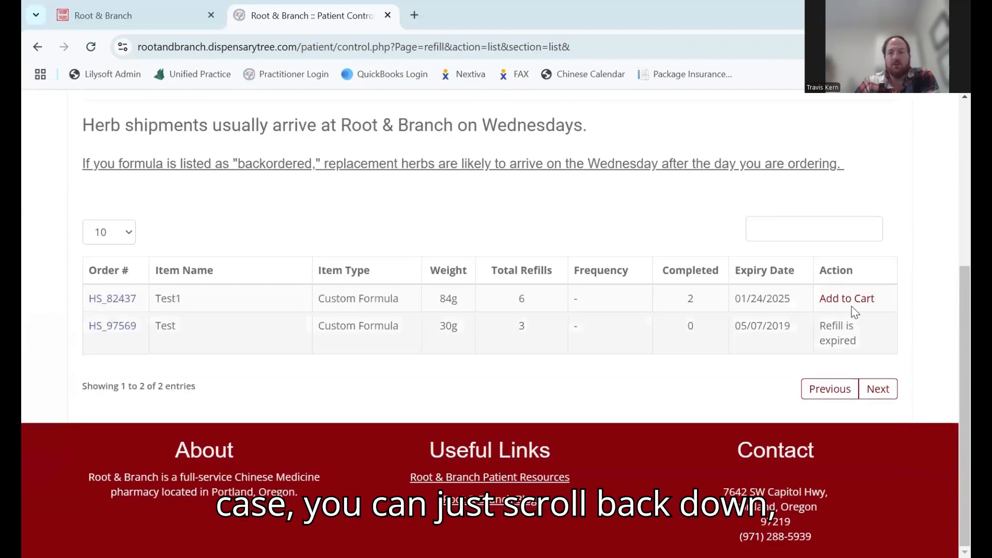
left_click(854, 300)
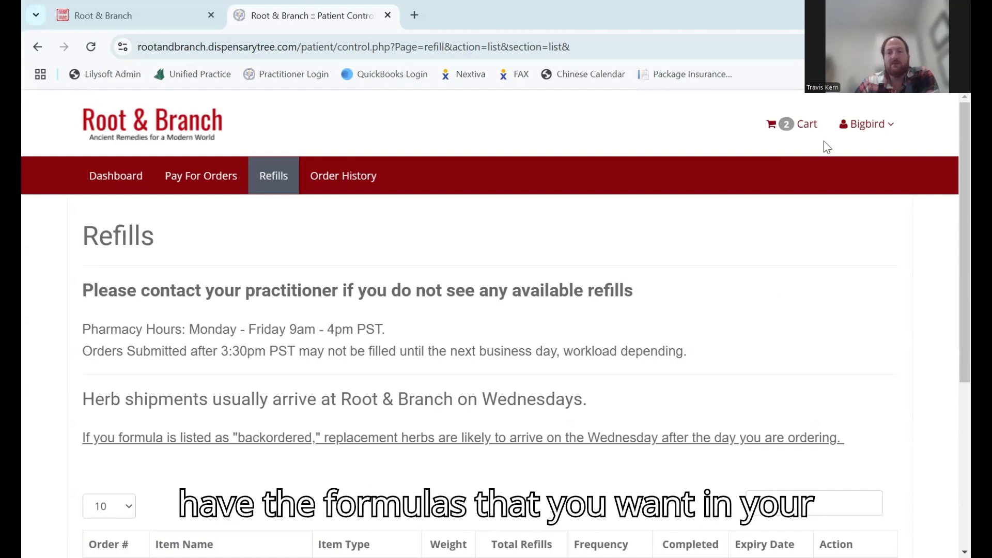
Open the cart and set the delivery option to Ship To Patient
left_click(793, 127)
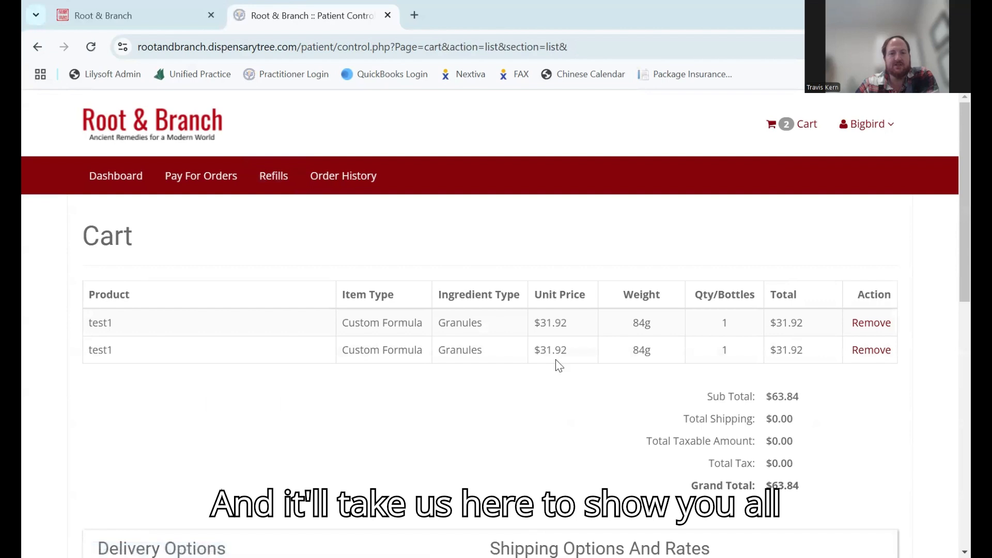
scroll(555, 365, "down", 2)
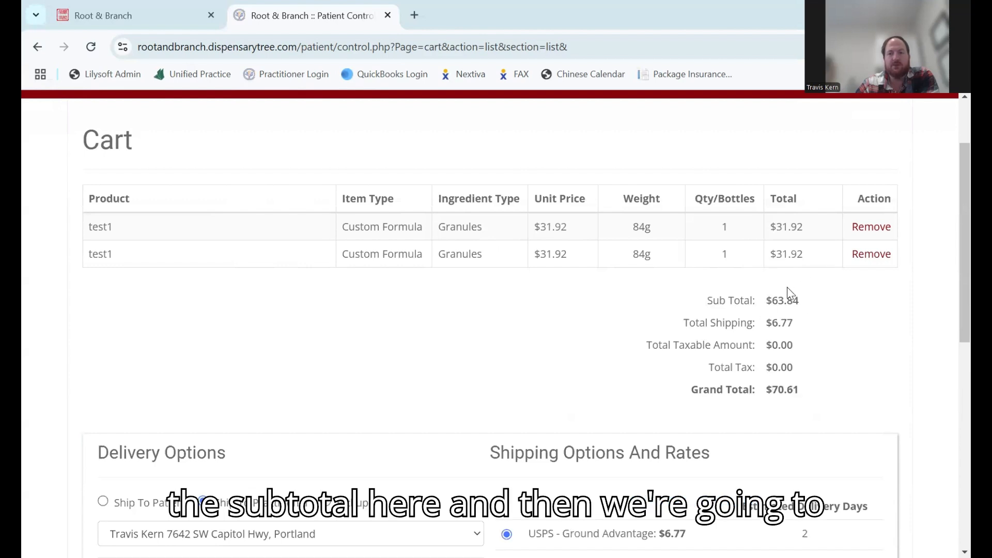
scroll(787, 289, "down", 2)
scroll(790, 293, "down", 2)
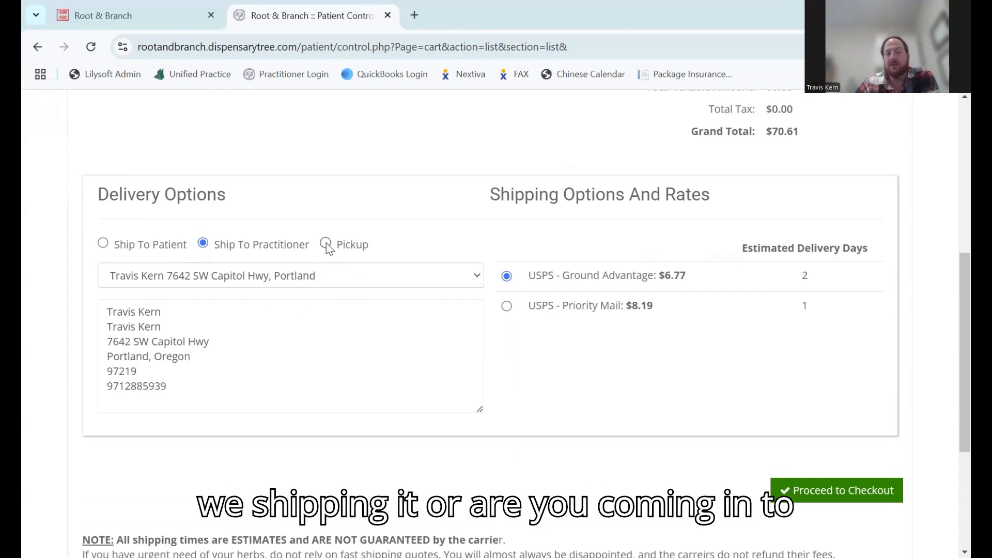
left_click(103, 244)
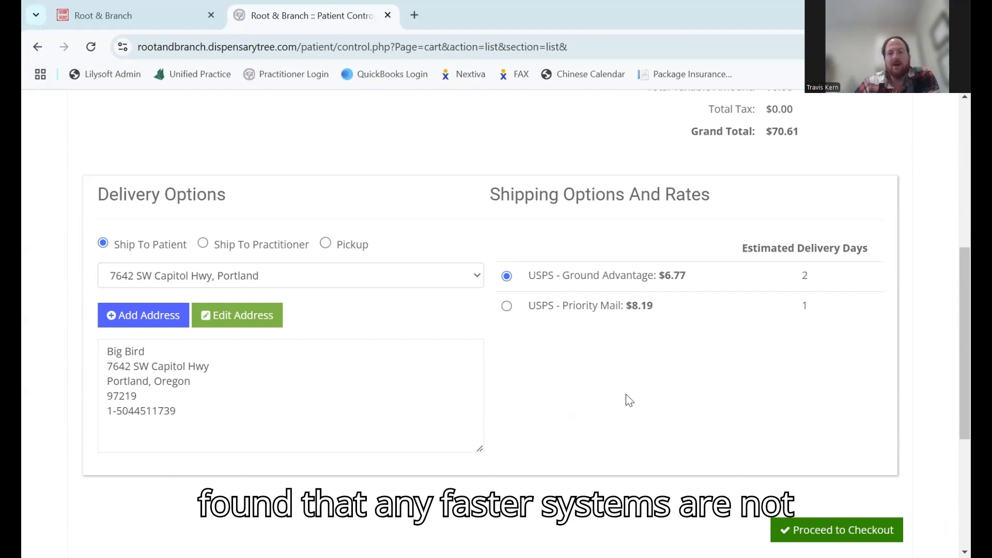
Switch the delivery option to Pickup, try the Other person and Practitioner choices, and select Patient as the person collecting the package
scroll(629, 401, "up", 2)
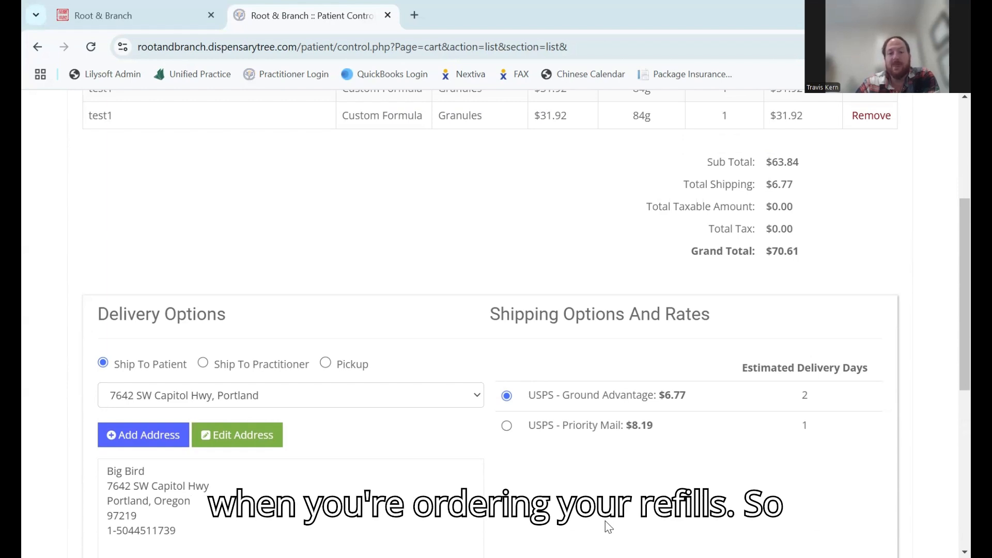
scroll(605, 521, "down", 2)
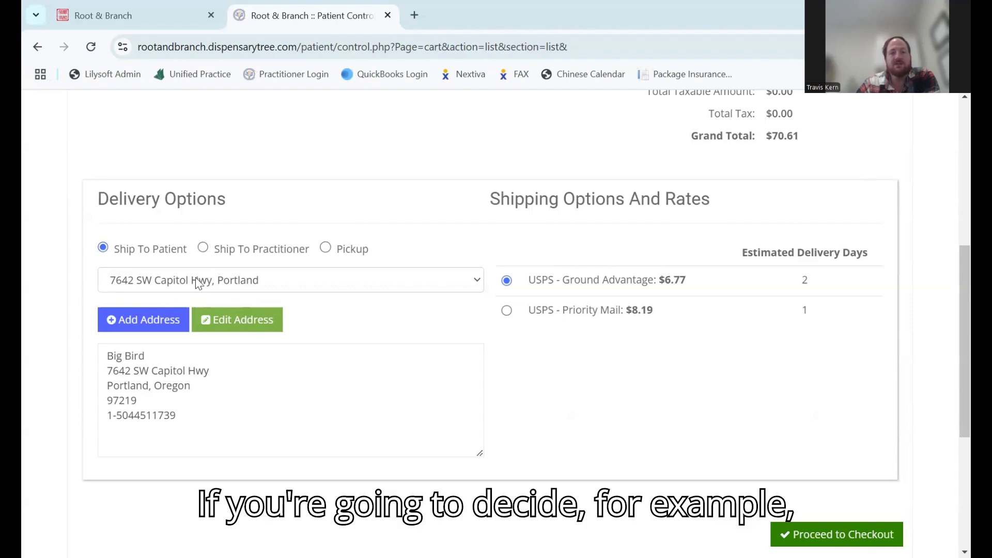
left_click(325, 249)
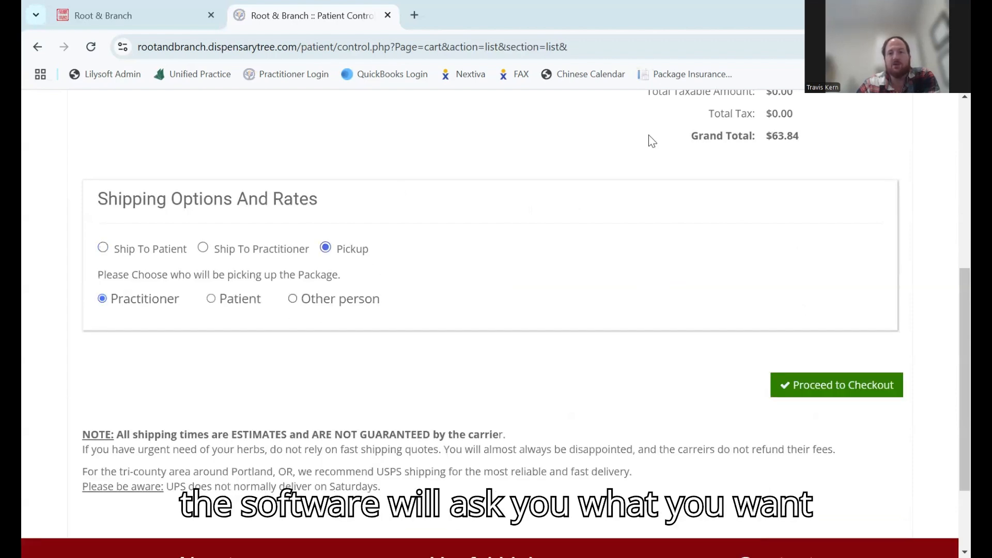
left_click(292, 299)
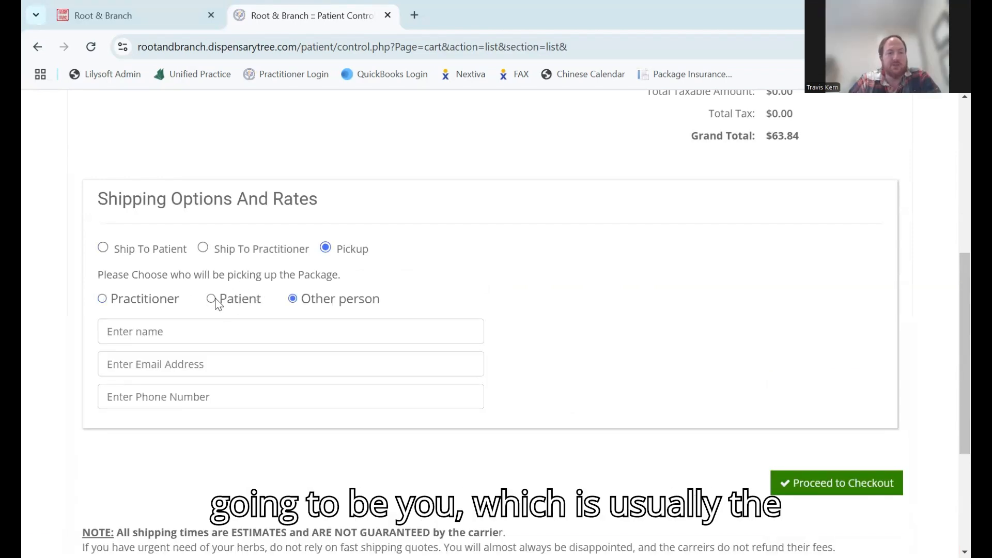
left_click(211, 299)
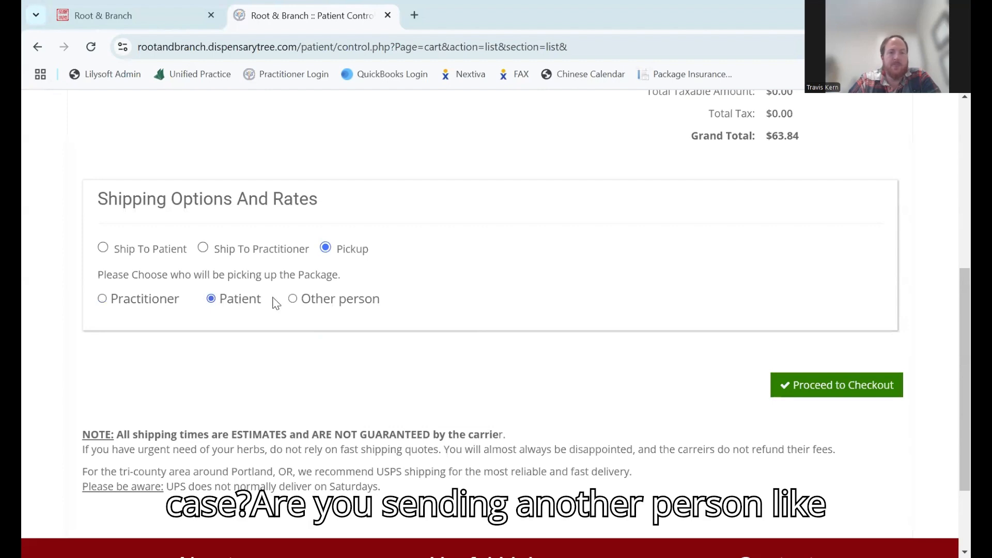
left_click(293, 300)
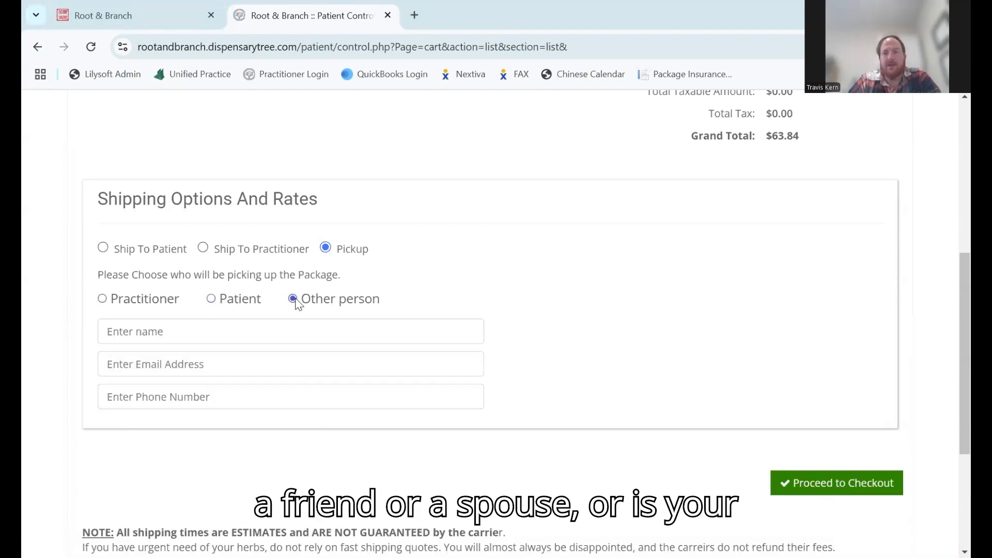
left_click(102, 300)
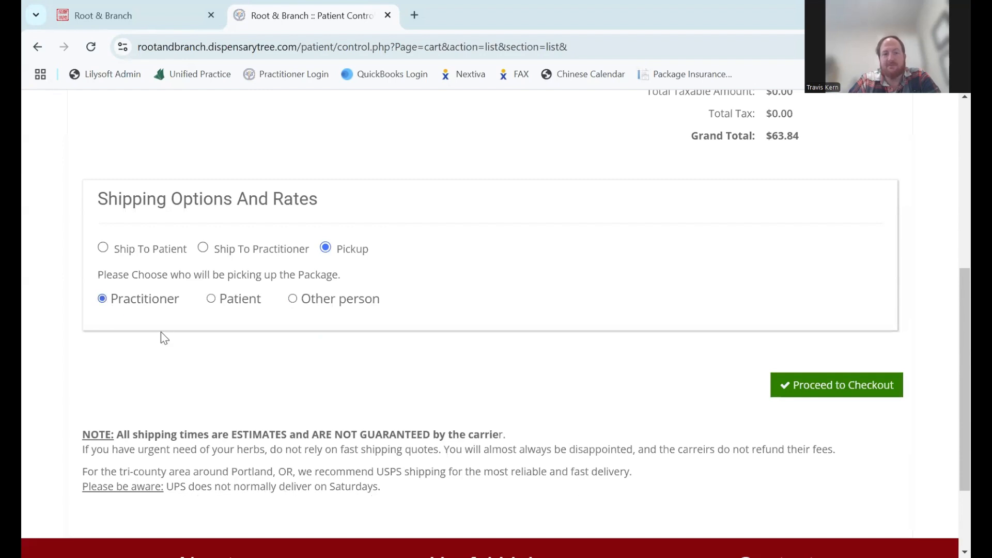
left_click(212, 300)
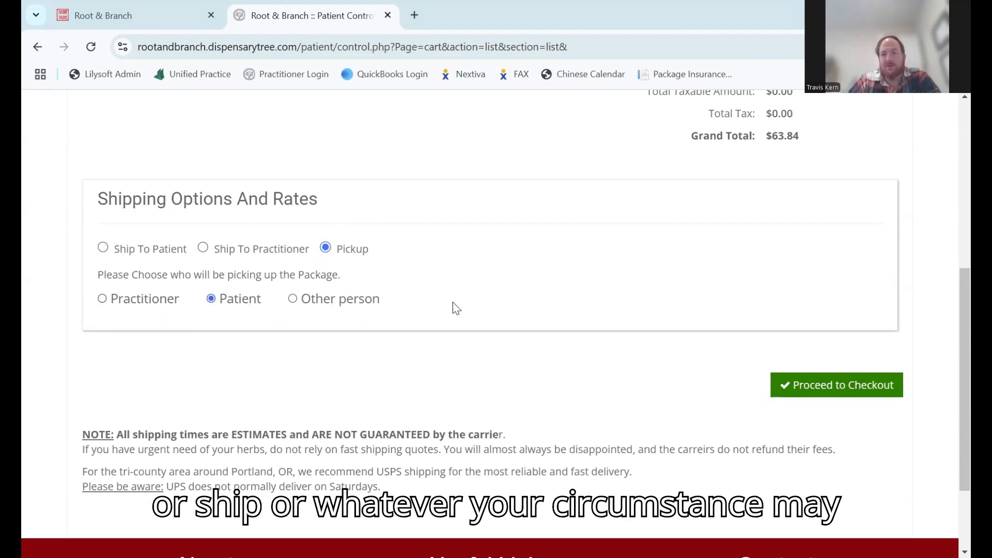
Proceed to checkout with the pickup order and review its items, totals, discount code section and order note field
left_click(828, 397)
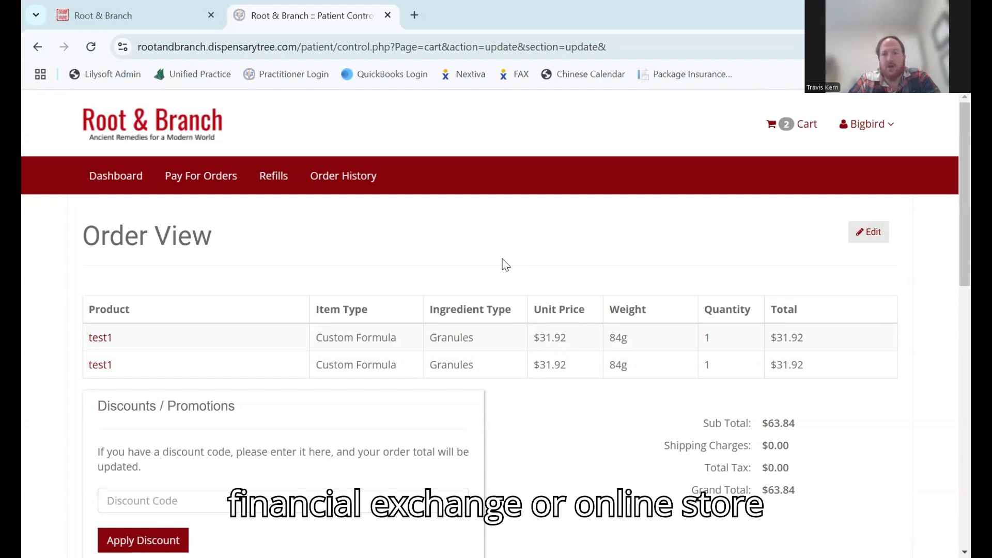
scroll(506, 264, "down", 2)
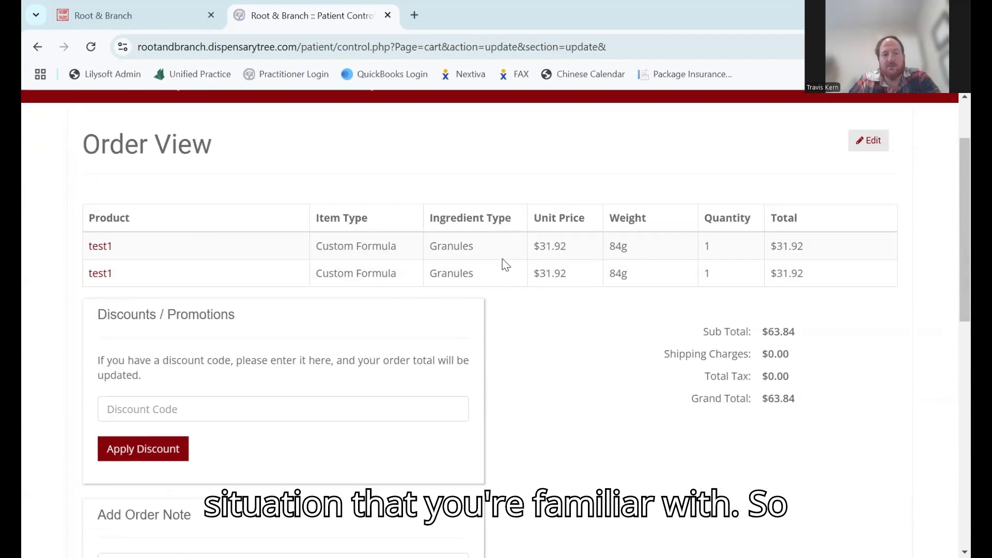
scroll(808, 253, "down", 2)
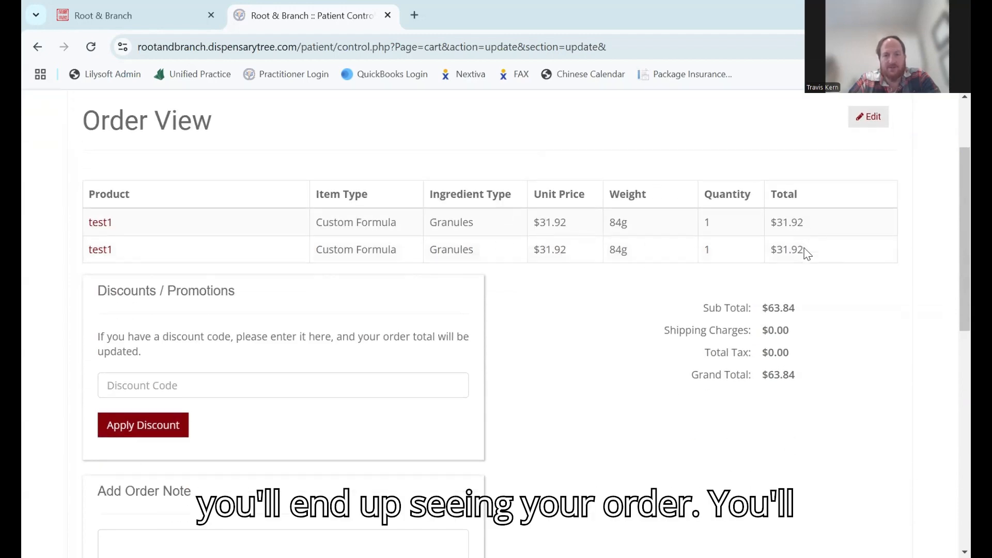
scroll(778, 232, "down", 2)
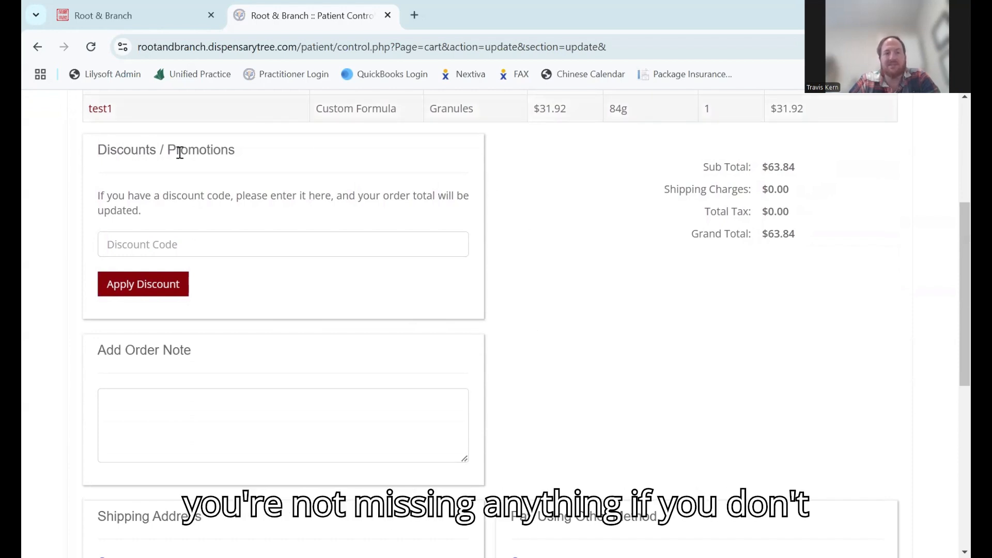
scroll(608, 336, "down", 1)
scroll(608, 336, "down", 3)
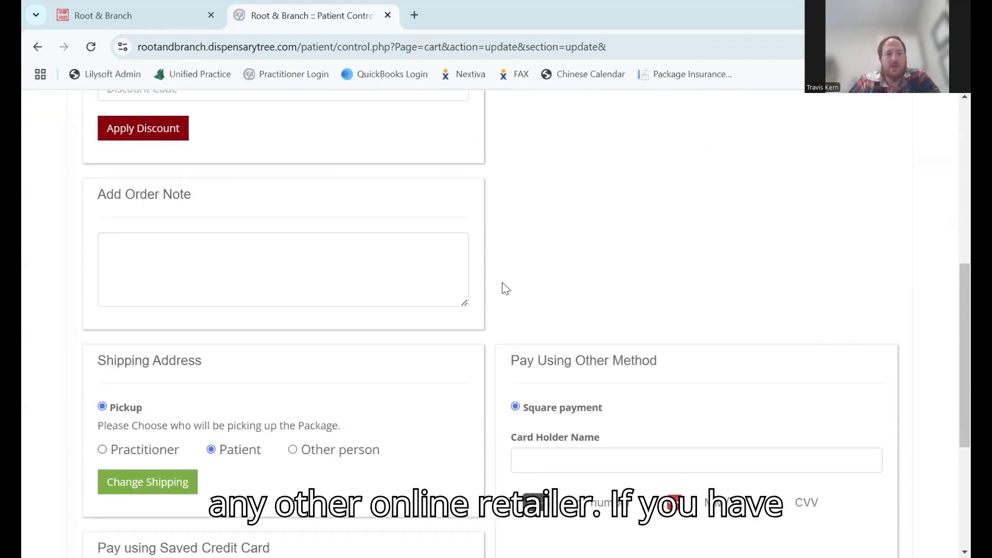
left_click(295, 281)
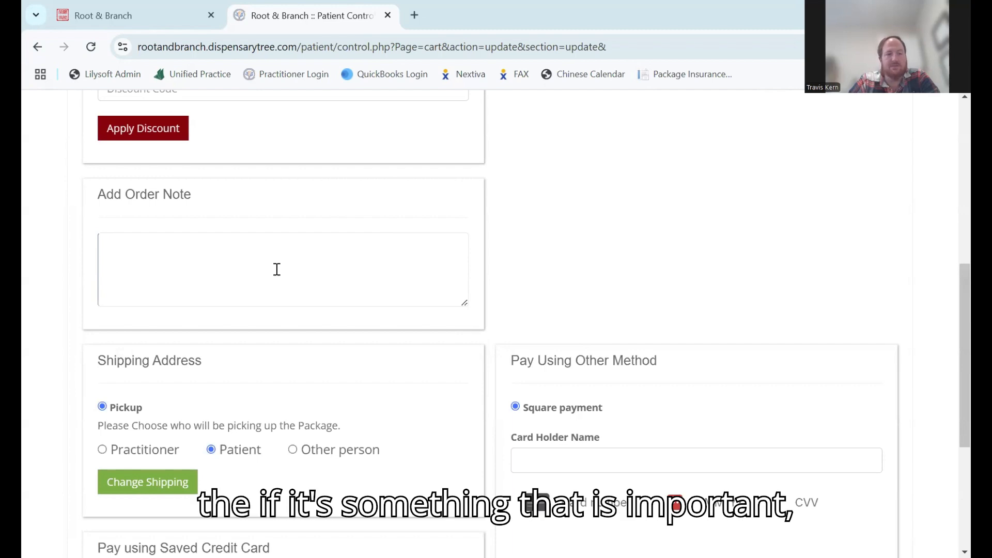
Go through the pickup selection and Square card payment fields, ticking and clearing the terms and conditions agreement
scroll(277, 269, "down", 2)
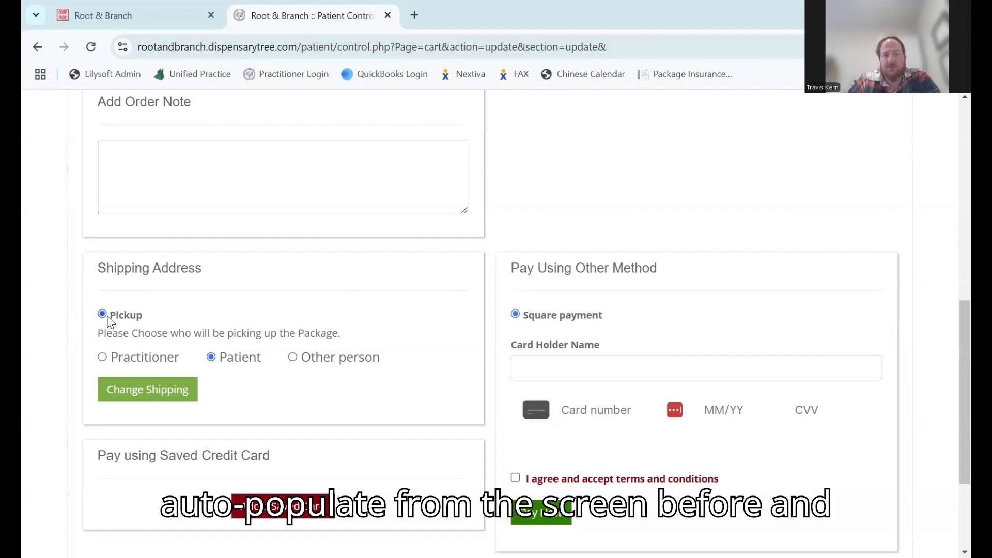
scroll(246, 369, "down", 2)
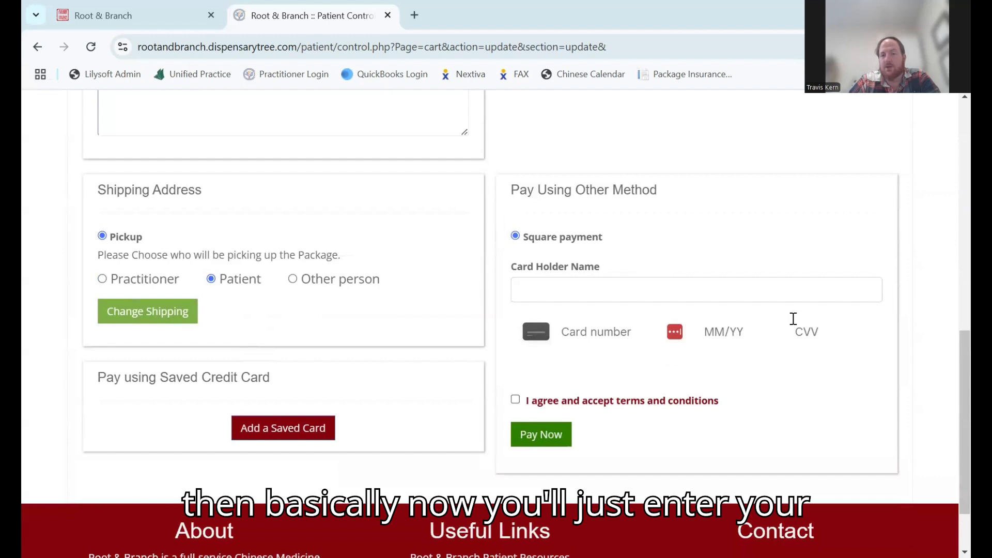
left_click(655, 296)
left_click(596, 333)
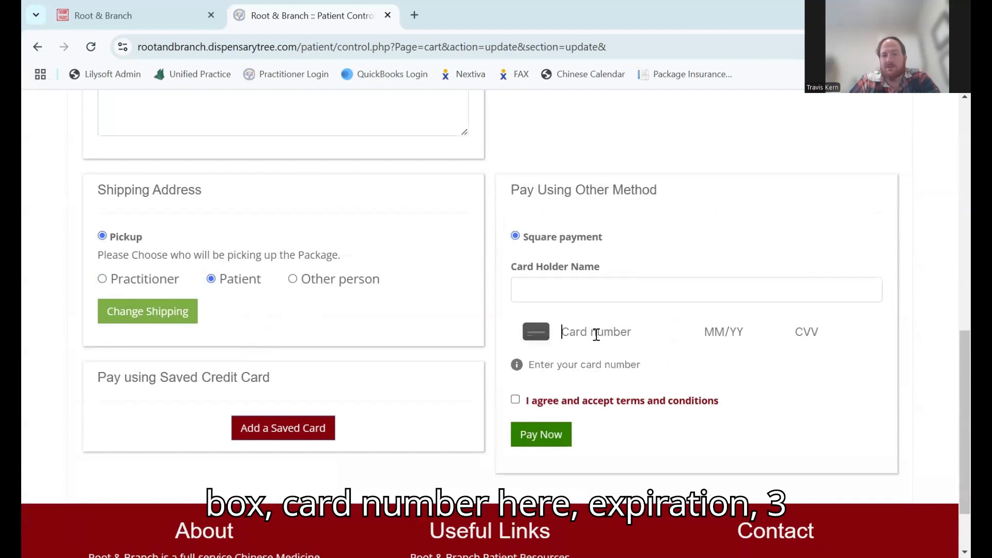
left_click(719, 327)
left_click(815, 329)
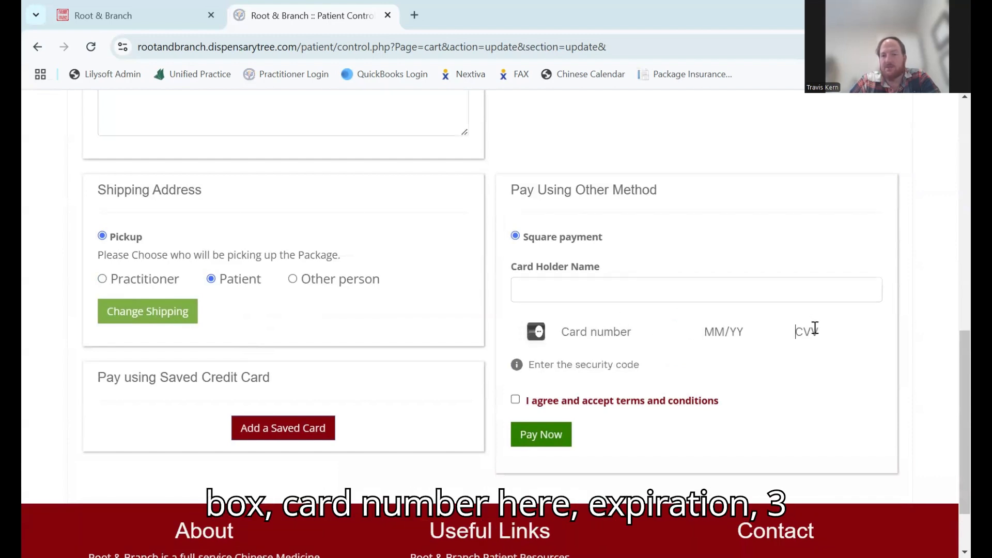
left_click(516, 401)
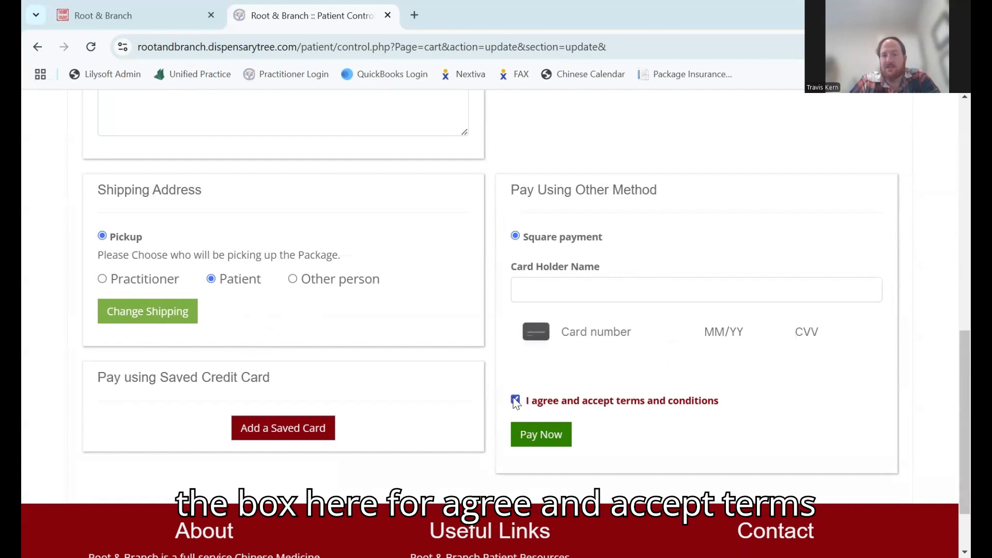
left_click(515, 402)
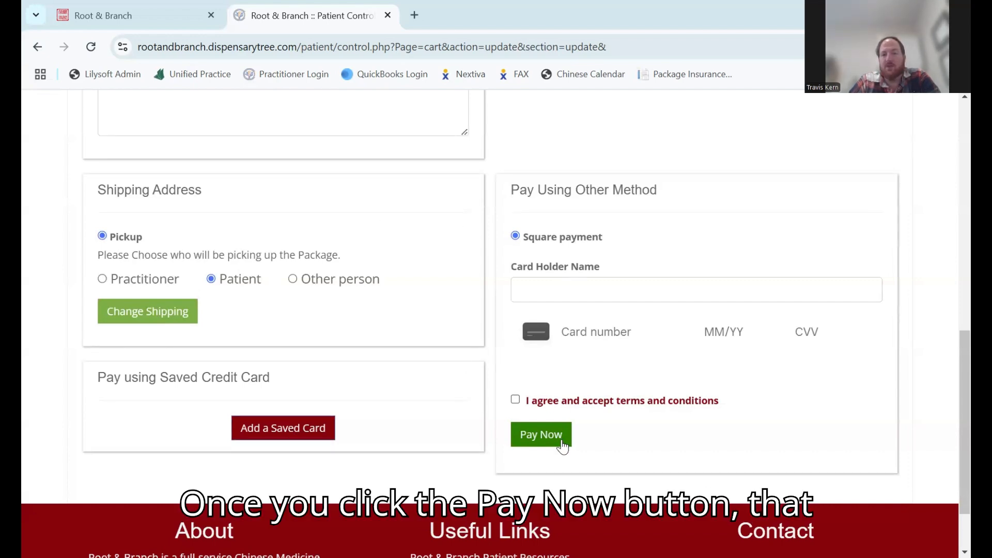
Open the order history and look over the past orders and their invoice, view and infosheet options
scroll(513, 438, "up", 8)
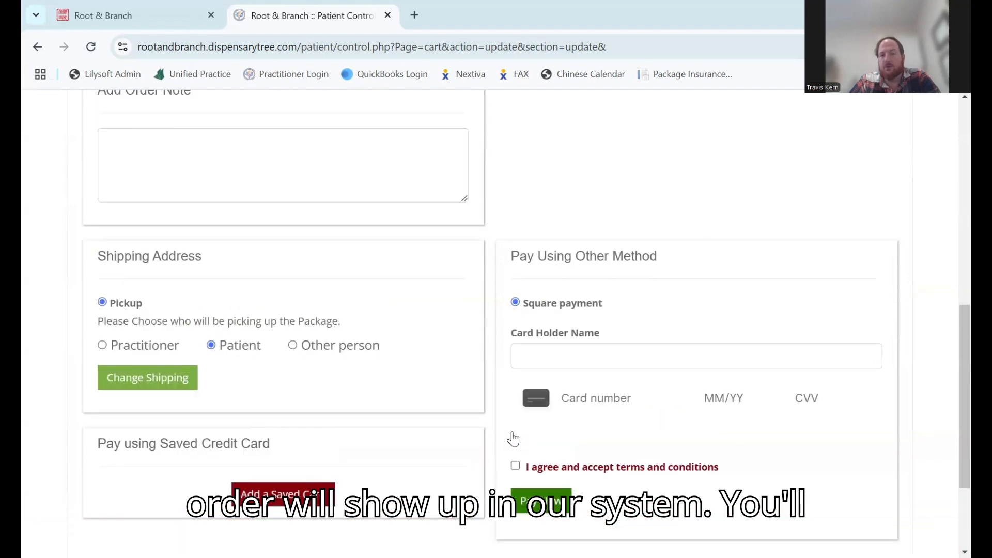
scroll(513, 437, "up", 3)
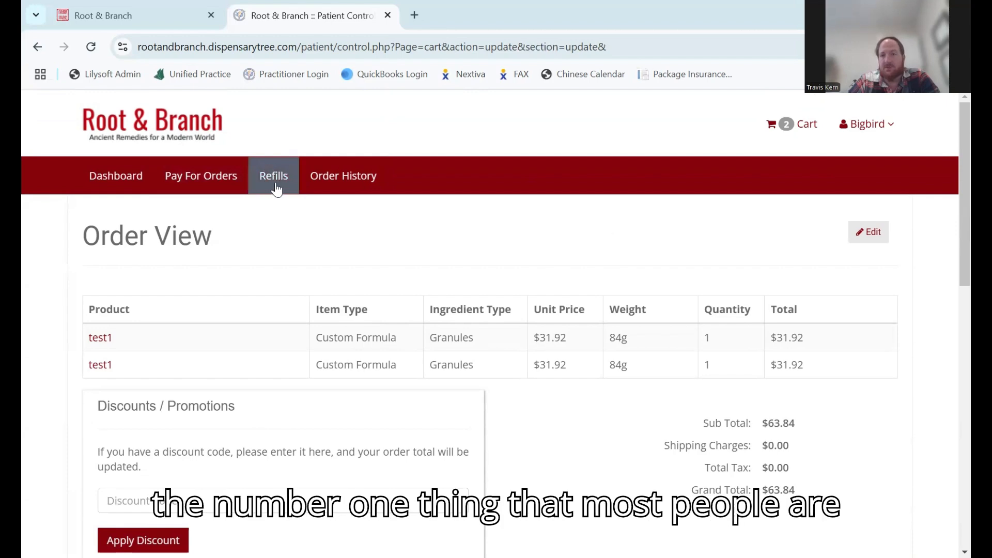
left_click(363, 172)
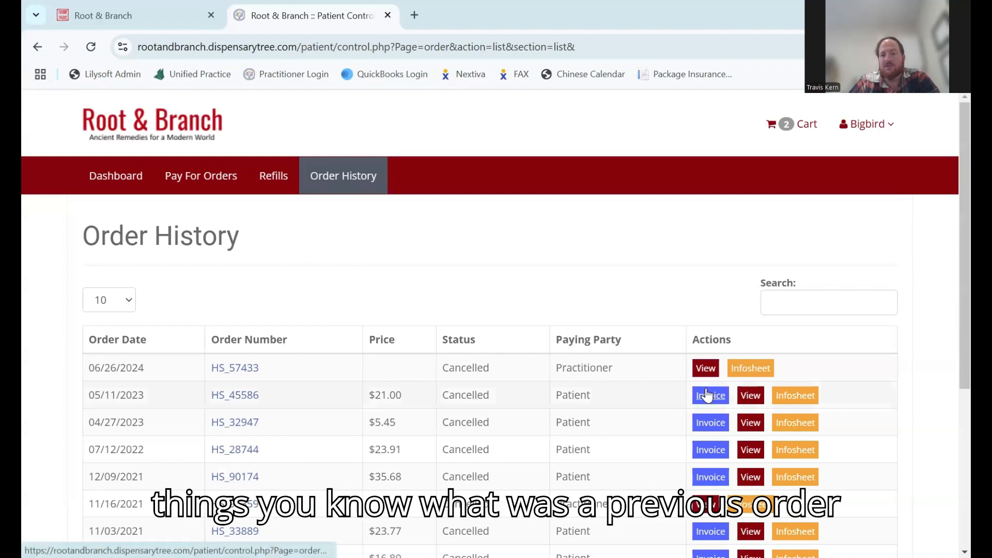
scroll(708, 396, "down", 3)
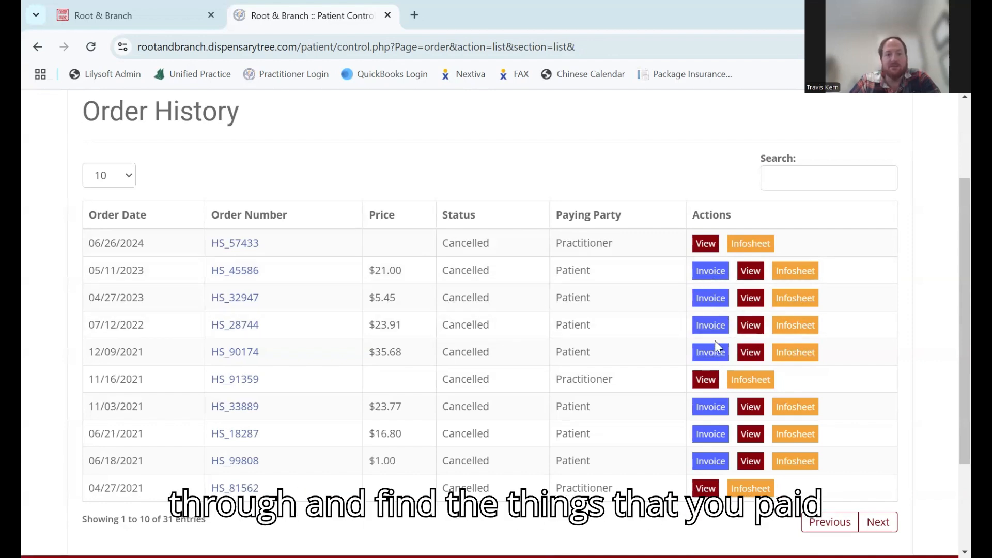
scroll(714, 340, "up", 3)
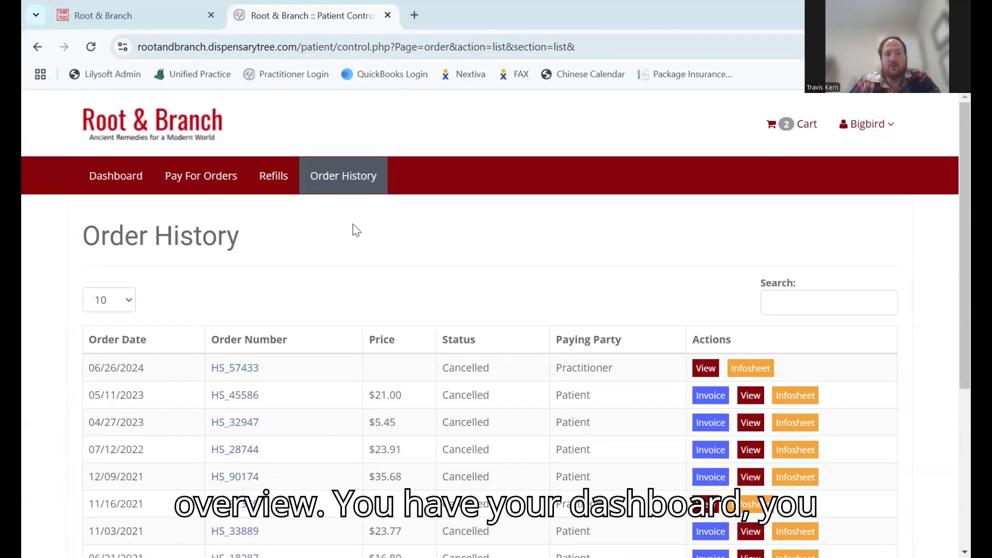
Revisit the Dashboard, Refills and Order History pages in turn as an overview of the portal
left_click(120, 175)
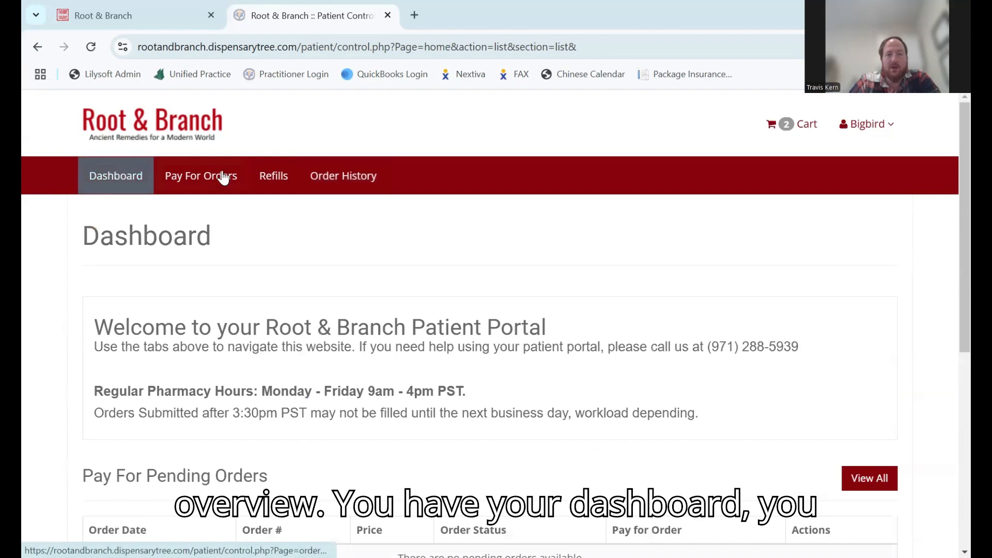
left_click(270, 173)
left_click(338, 174)
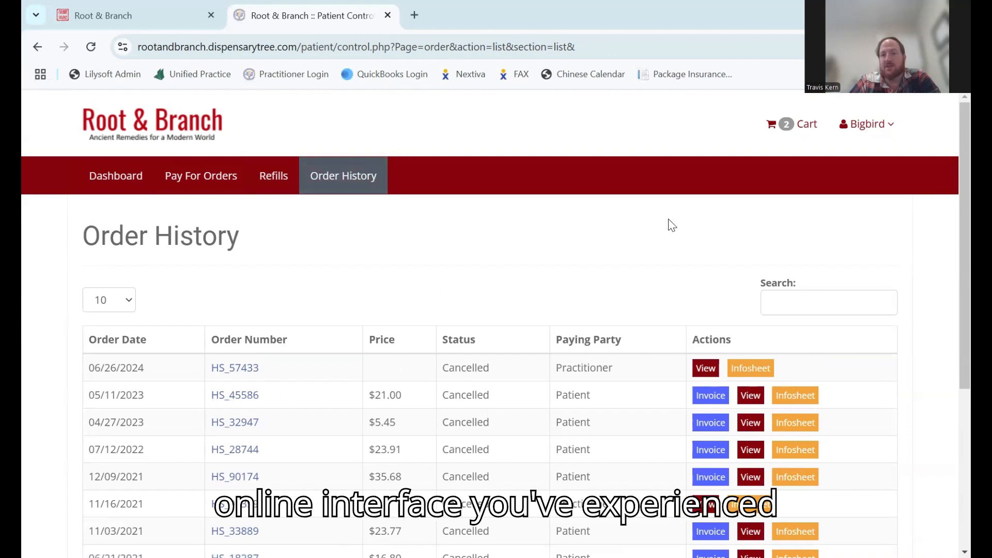
Open the account details and examine the name, contact information and change password sections
left_click(890, 126)
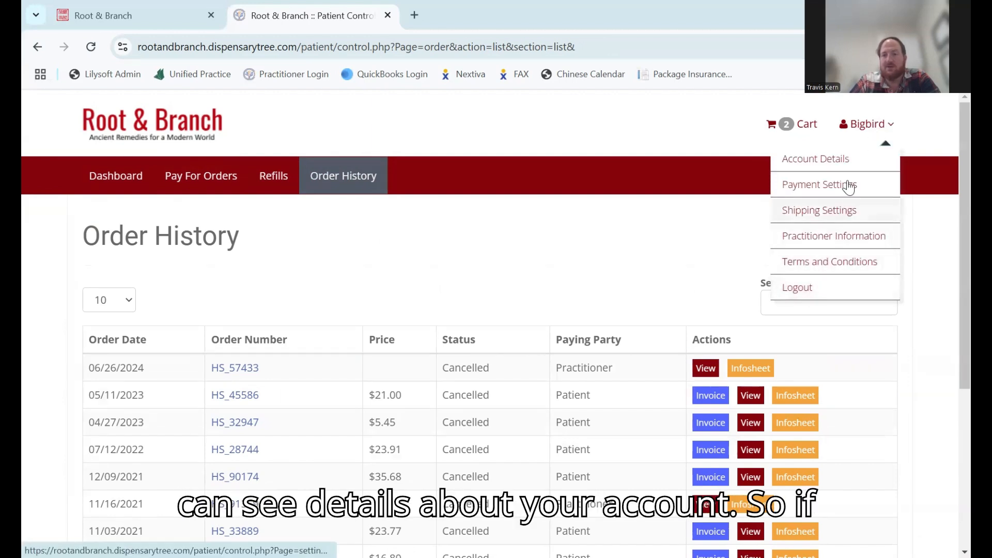
left_click(843, 158)
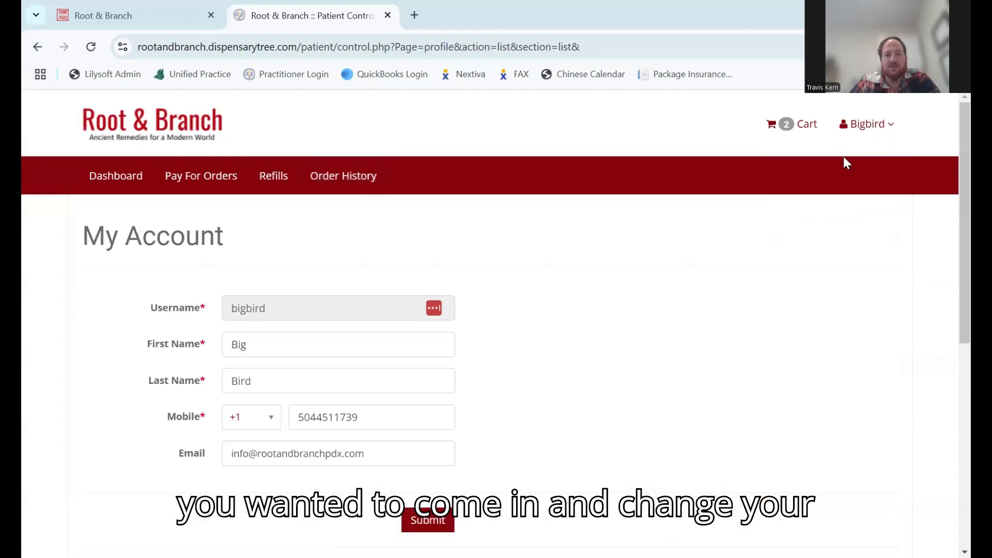
scroll(452, 404, "down", 5)
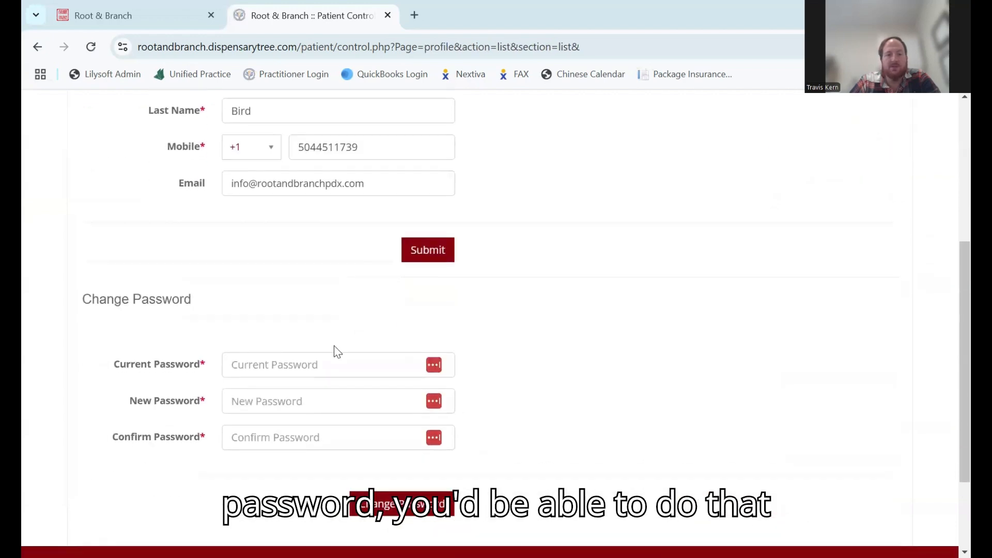
scroll(243, 321, "up", 5)
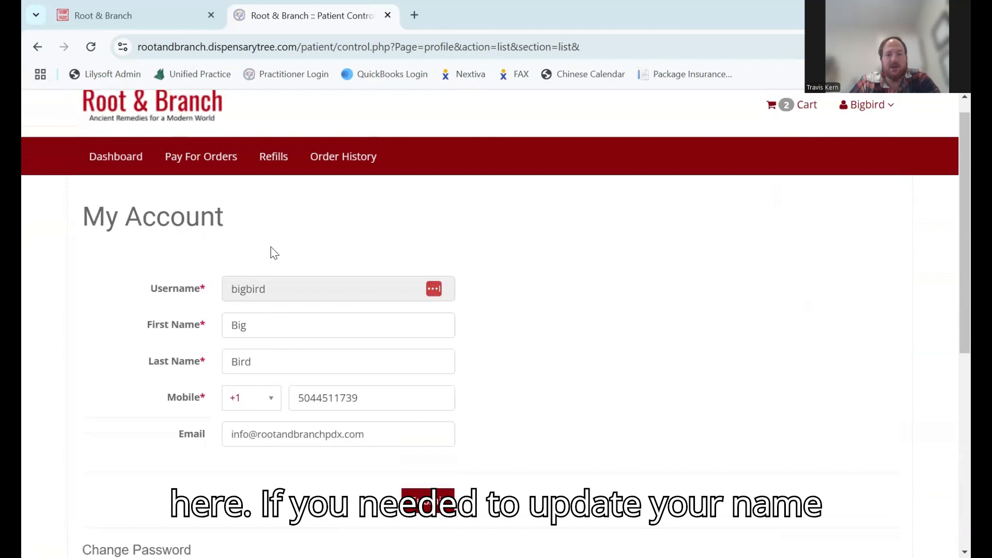
scroll(356, 363, "up", 1)
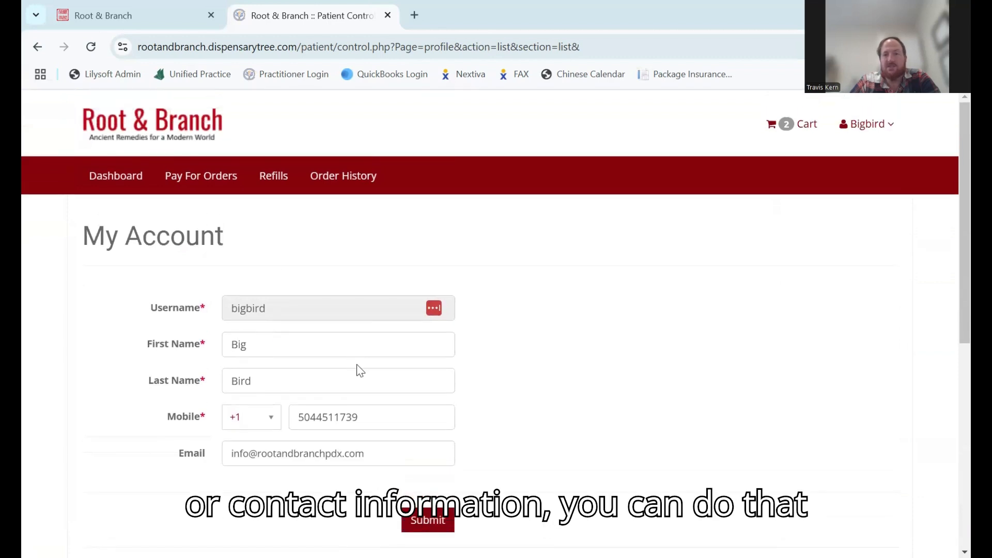
Open the account's payment settings to view the saved credit cards
left_click(883, 122)
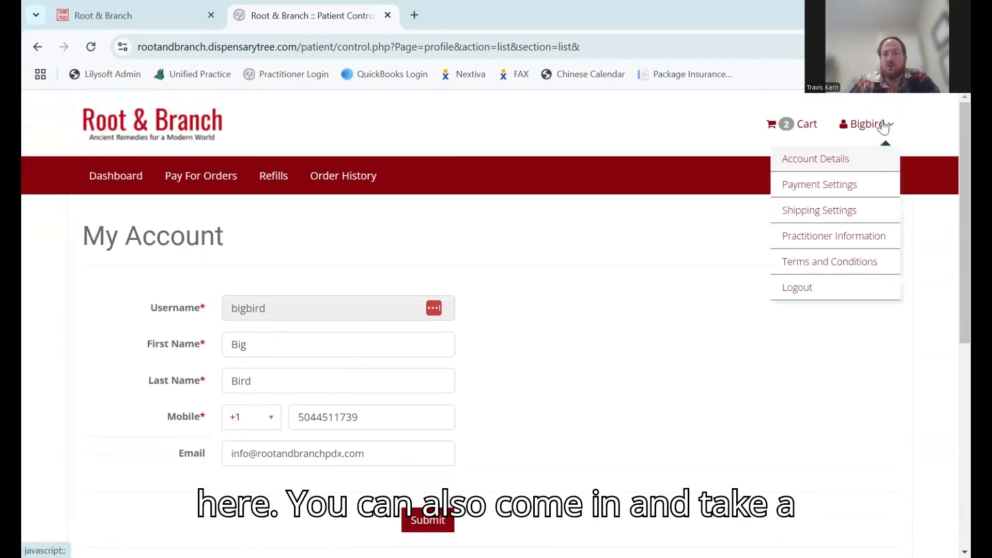
left_click(850, 186)
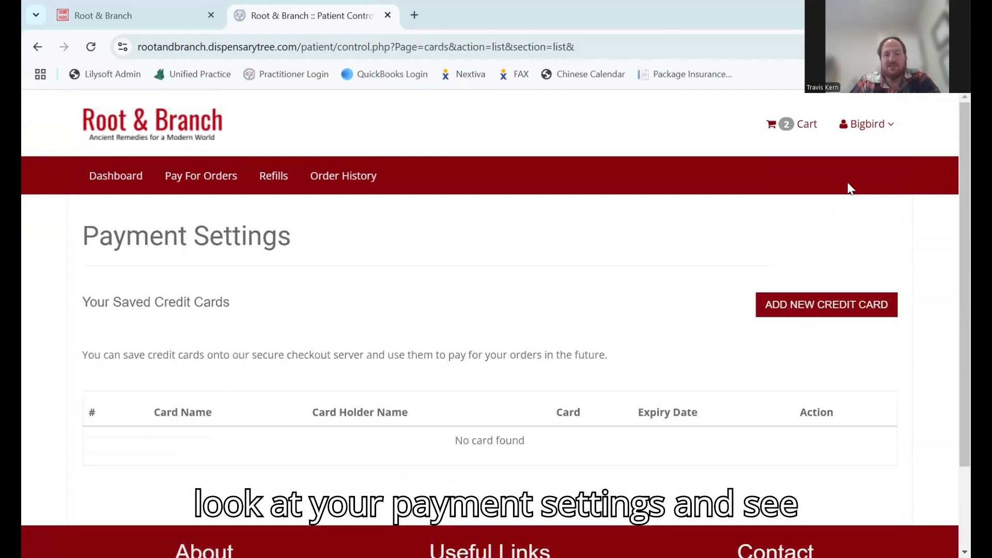